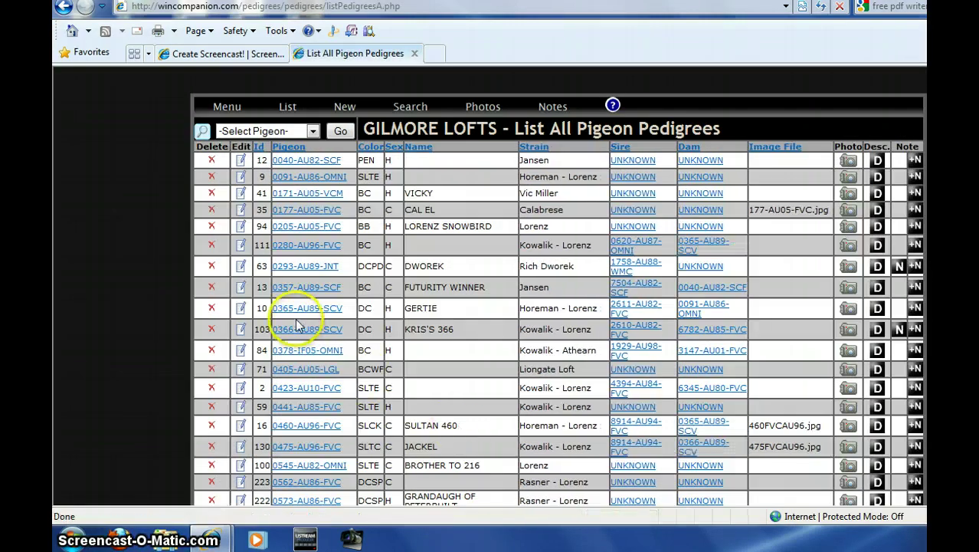
Select pigeon 3147-AU01-FVC from the Select Pigeon list and show its record.
click(256, 132)
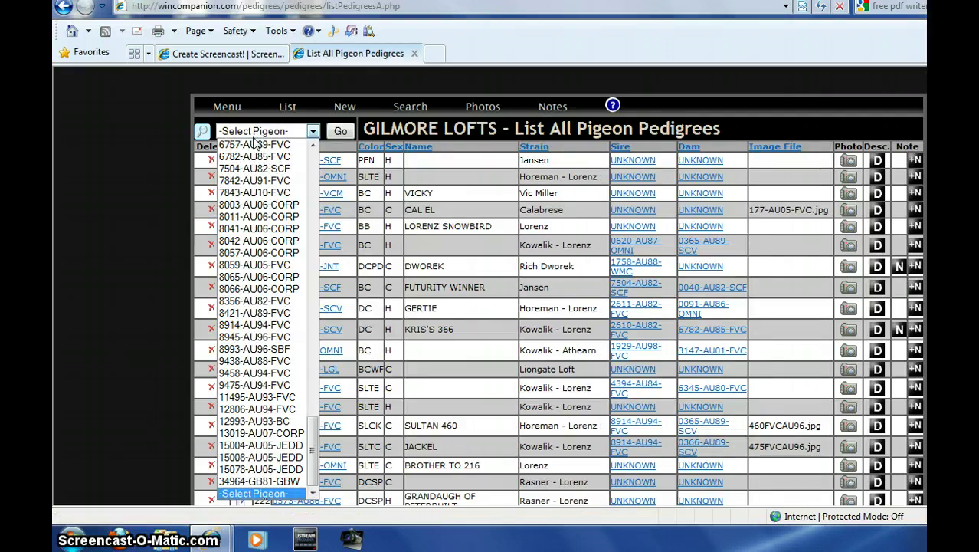
key(3)
key(1)
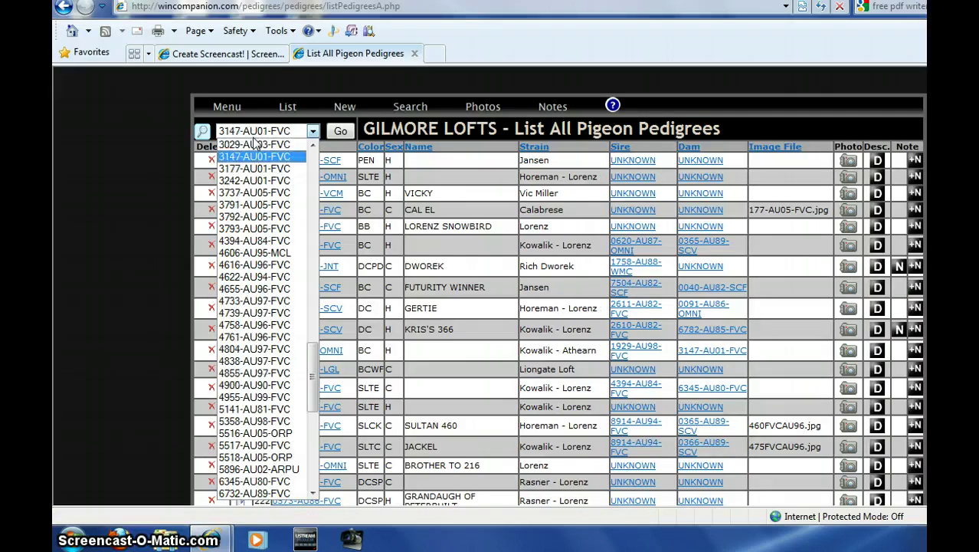
click(255, 157)
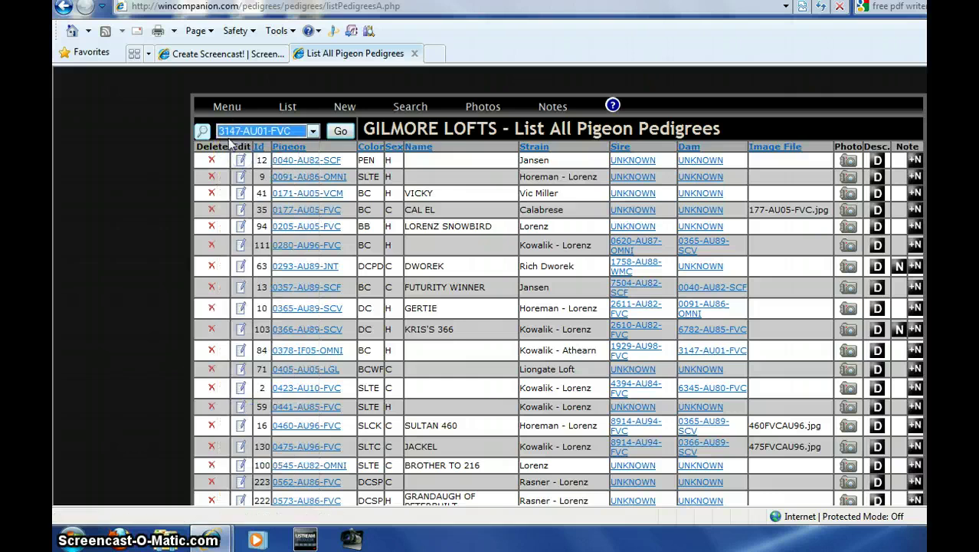
click(337, 132)
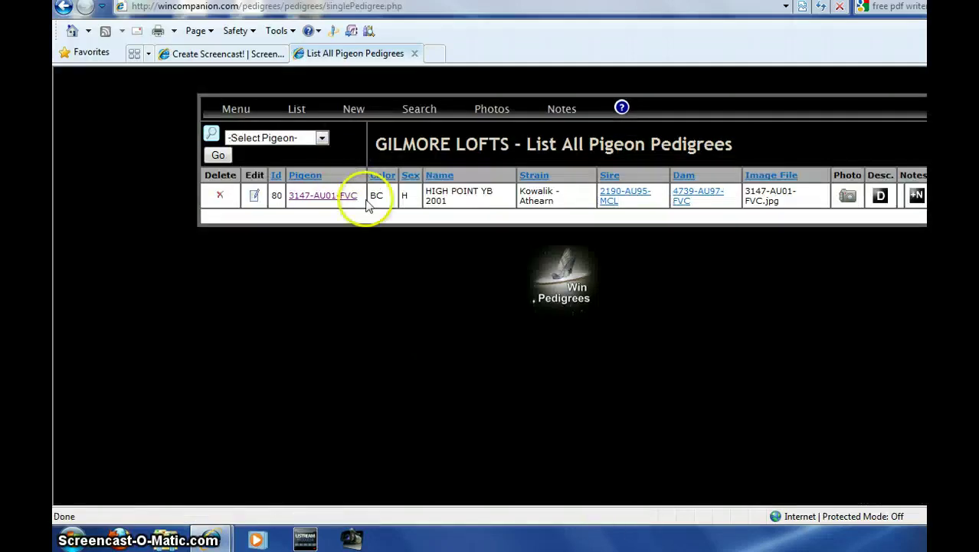
Open its pedigree and switch to the Portrait H Photo layout.
click(314, 197)
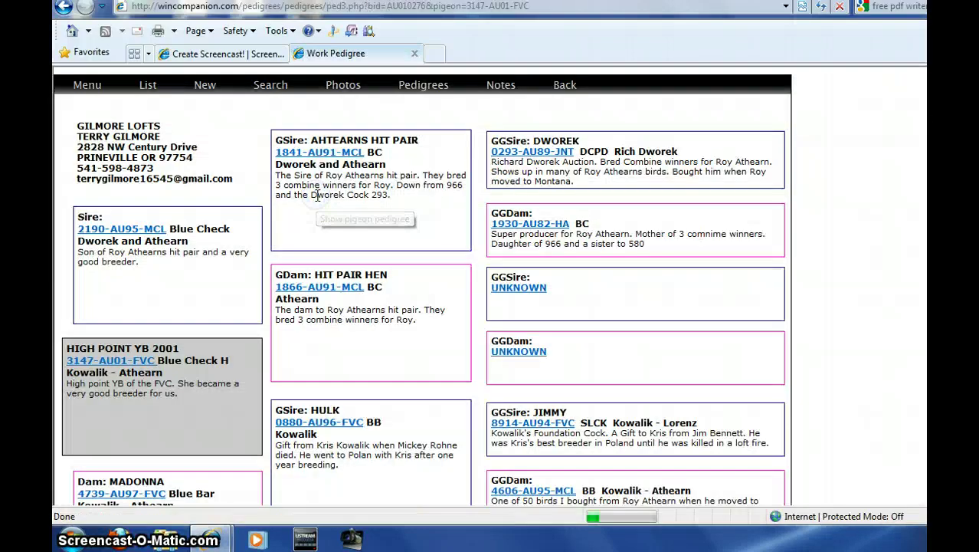
mouse_move(417, 85)
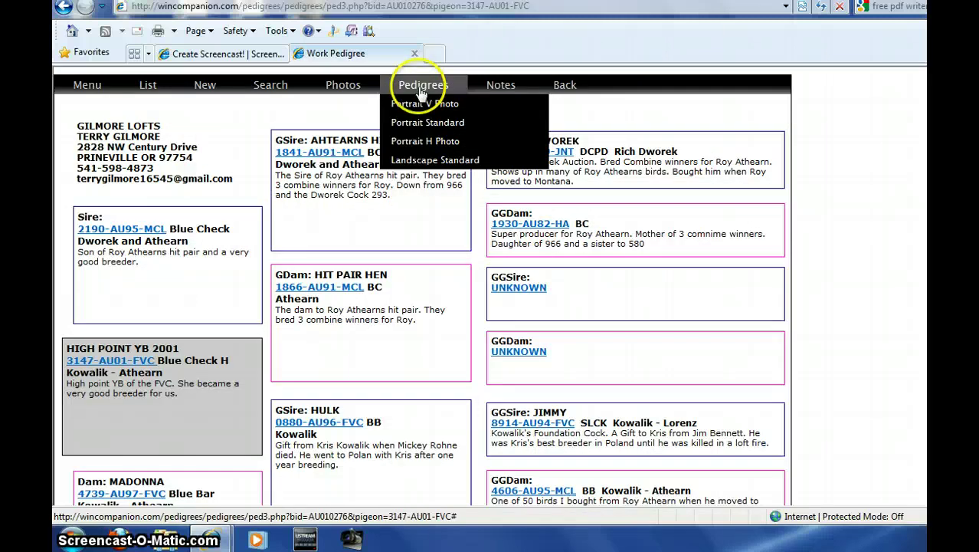
click(418, 142)
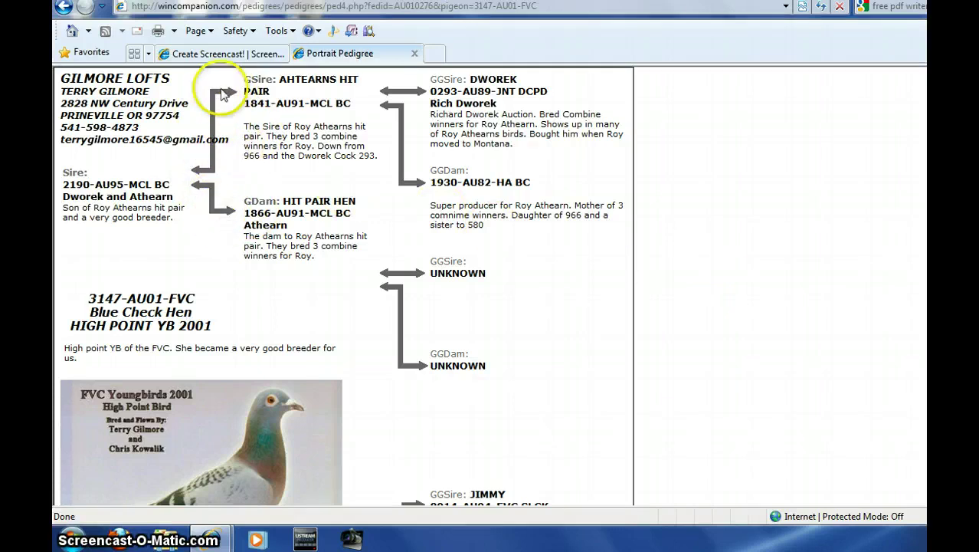
Show the 3147-AU01-FVC portrait pedigree in print preview, currently spanning two pages.
click(175, 32)
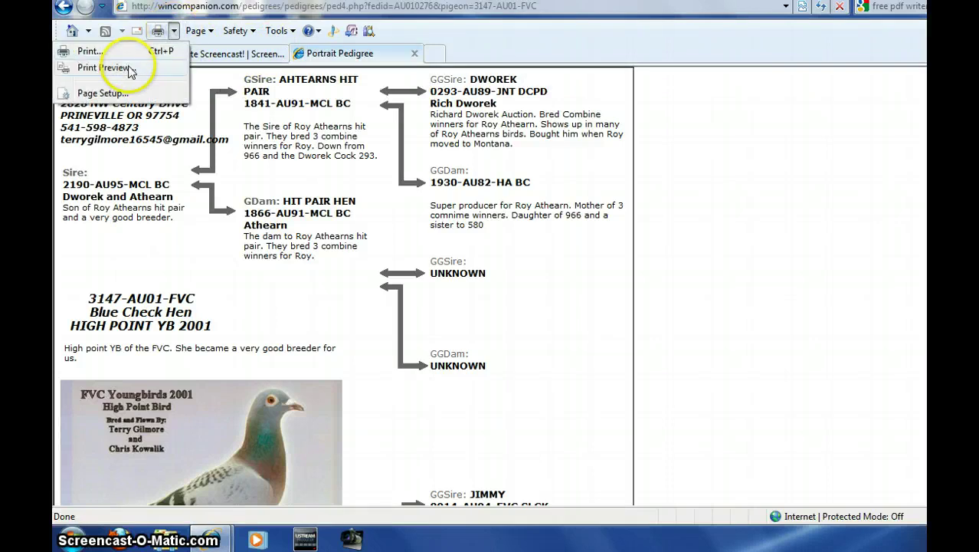
click(103, 67)
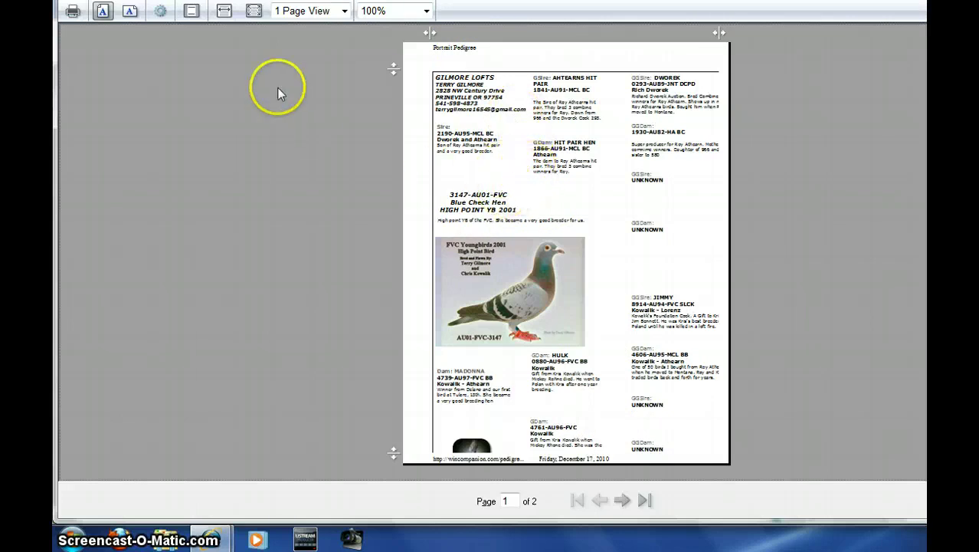
In Page Setup, set the left and top margins to 0.25 inches.
click(161, 15)
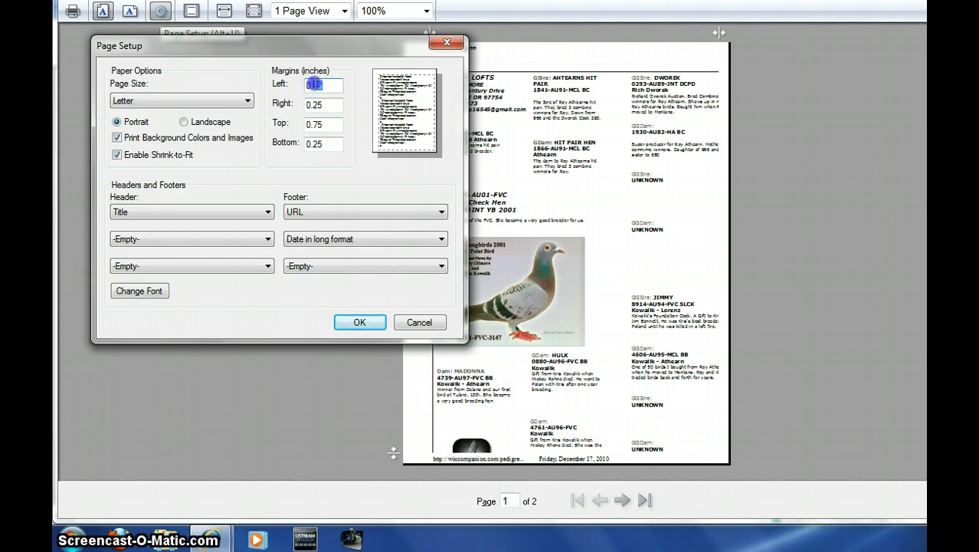
text(0.25)
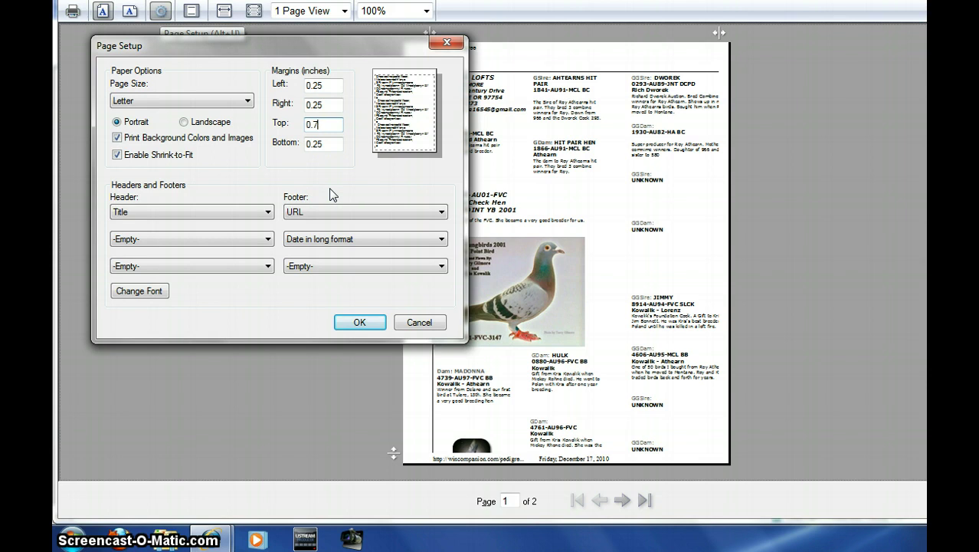
key(BackSpace)
text(25)
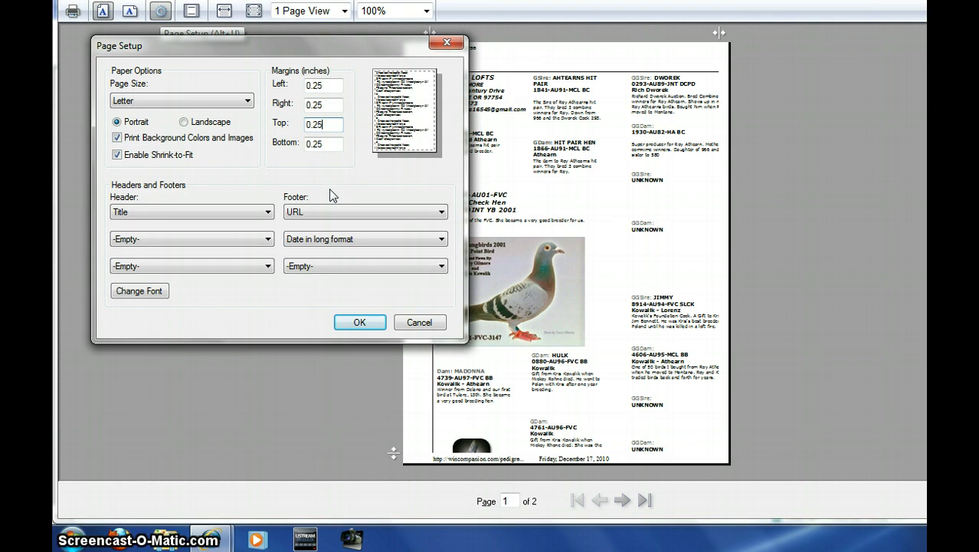
Set the header and both footer slots to -Empty-.
click(265, 212)
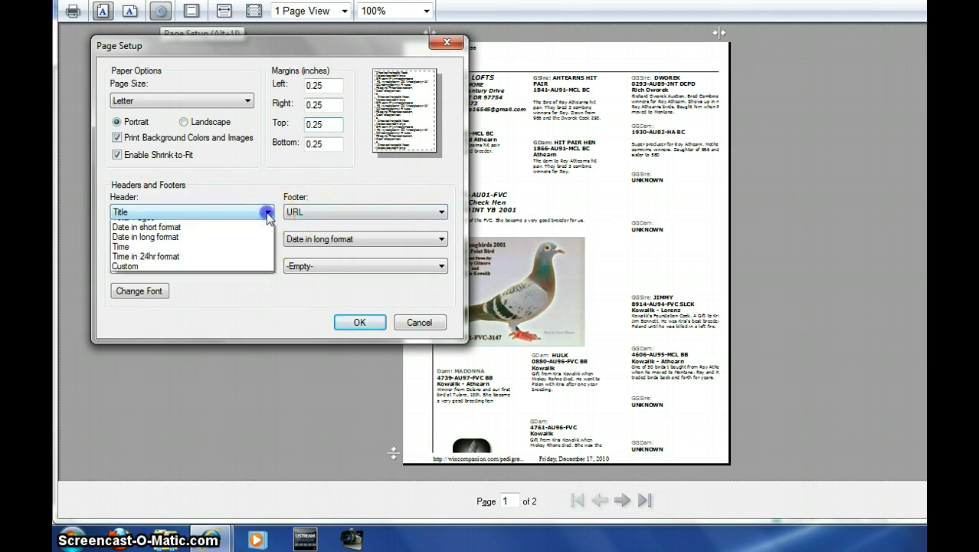
click(129, 226)
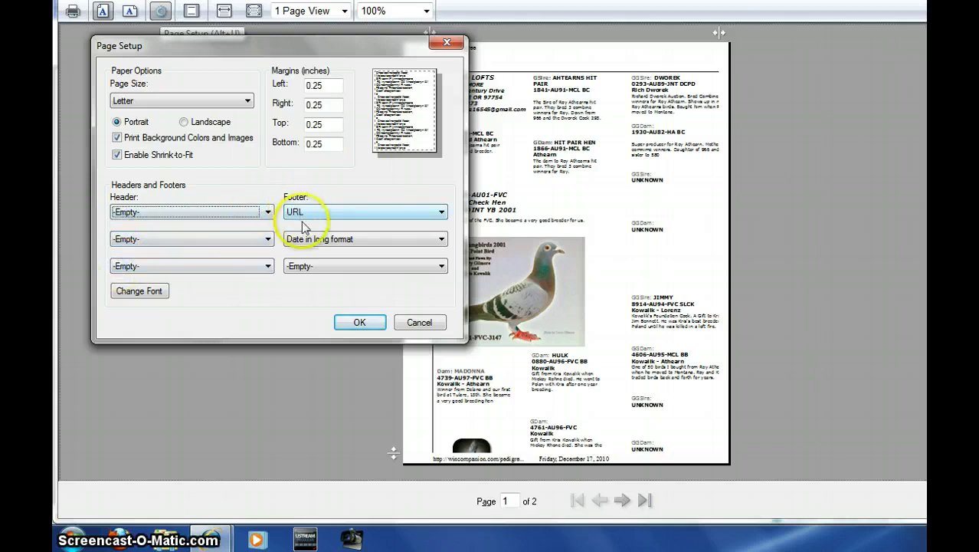
click(442, 212)
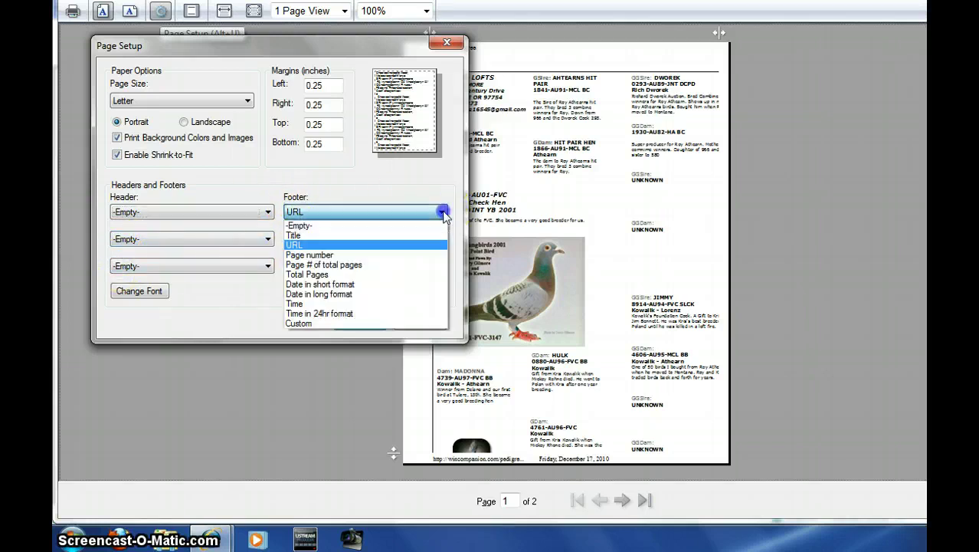
click(299, 226)
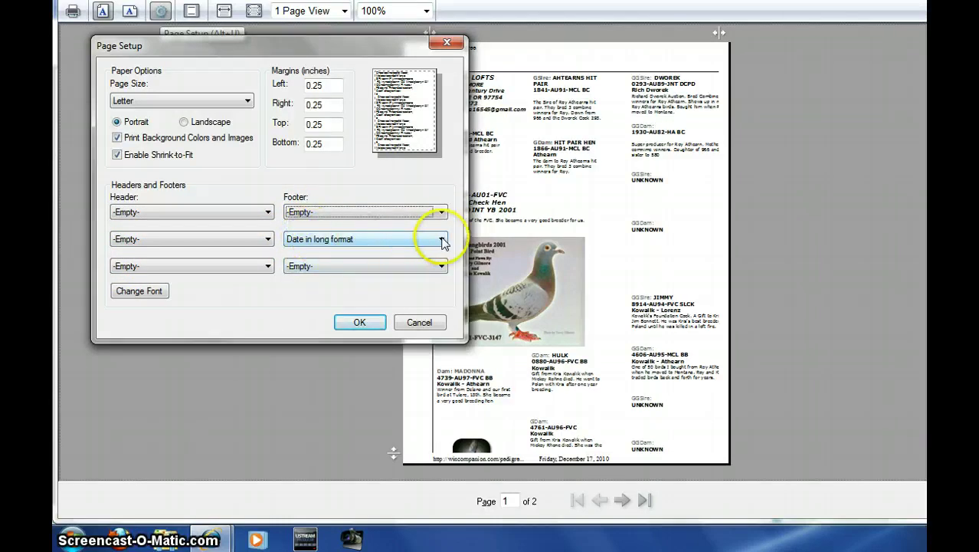
click(436, 239)
click(299, 253)
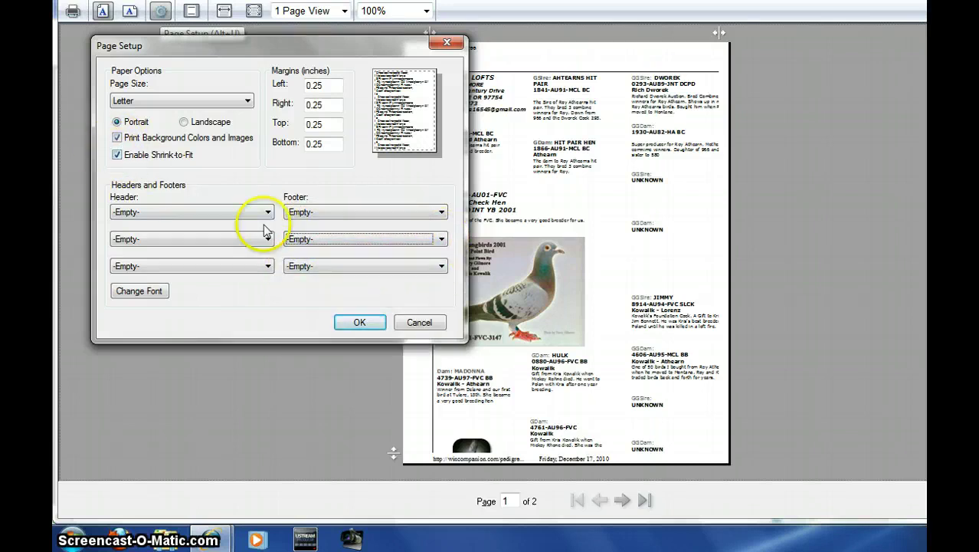
Apply the page setup changes and scale the printout to 95%.
click(359, 322)
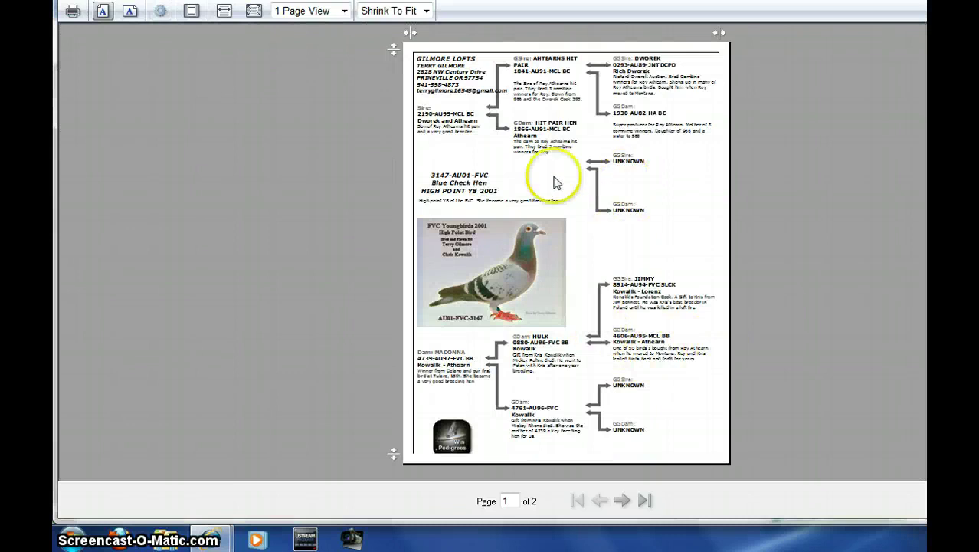
click(427, 11)
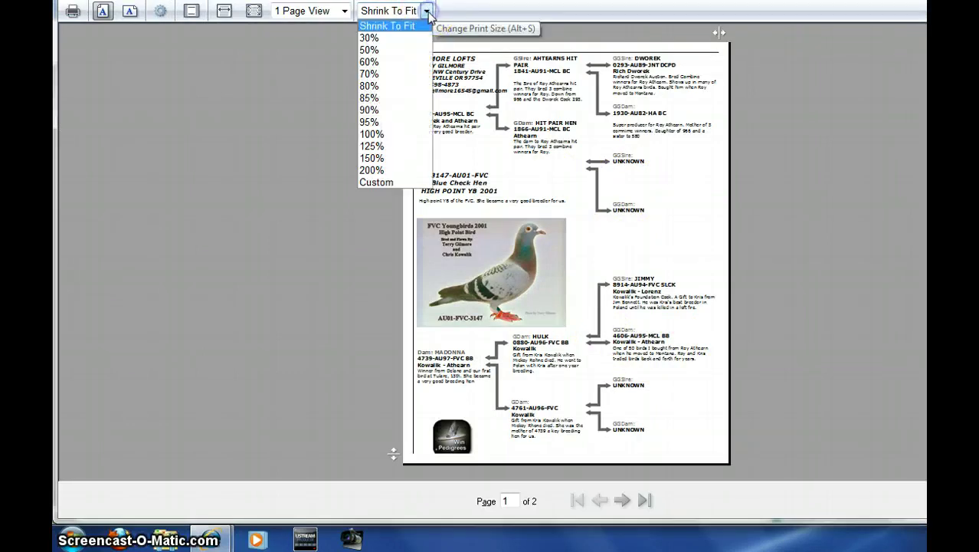
click(371, 122)
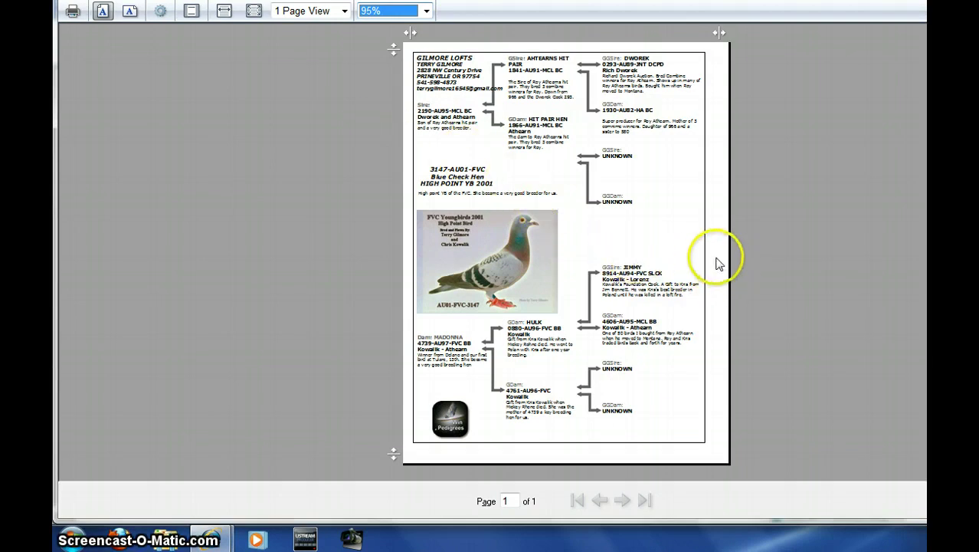
Change the print scale to a custom 97% so the pedigree fits one page.
click(426, 11)
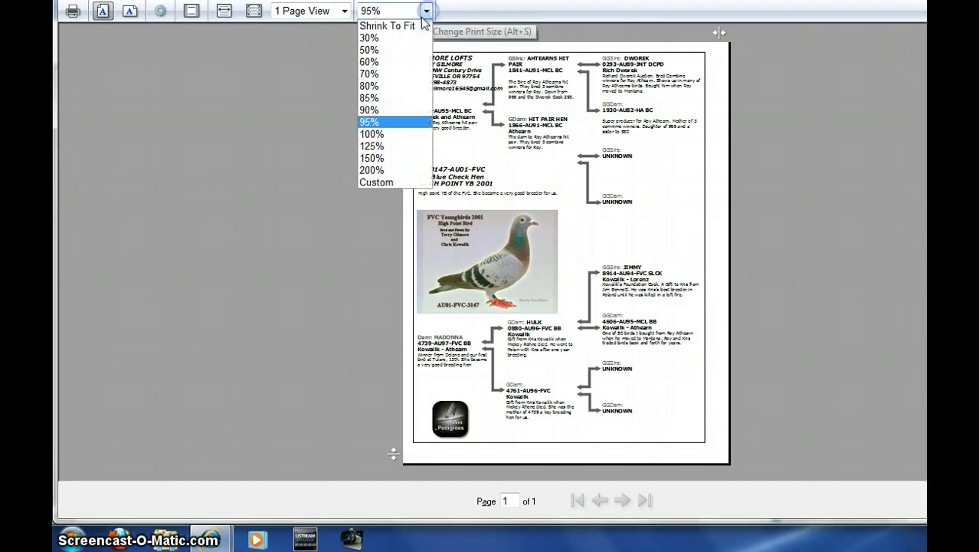
click(381, 182)
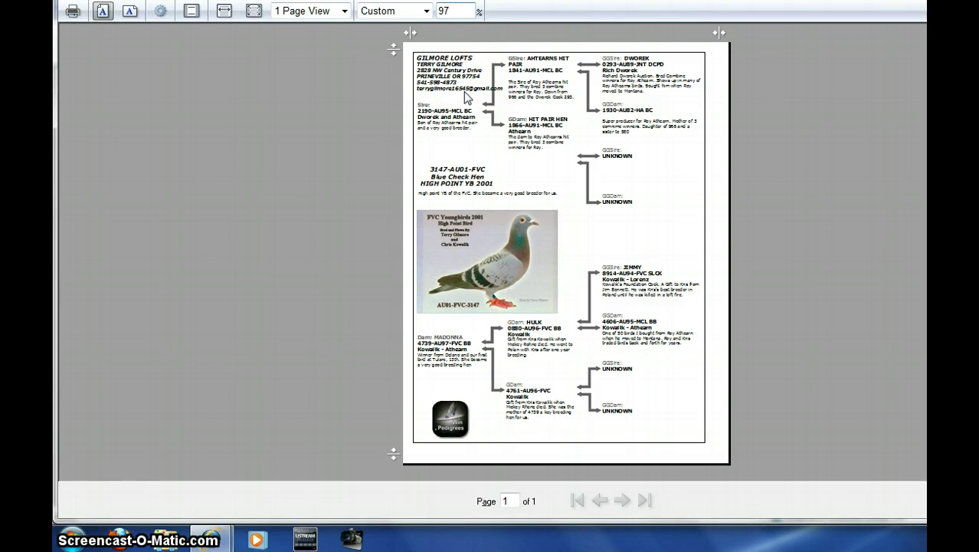
key(Return)
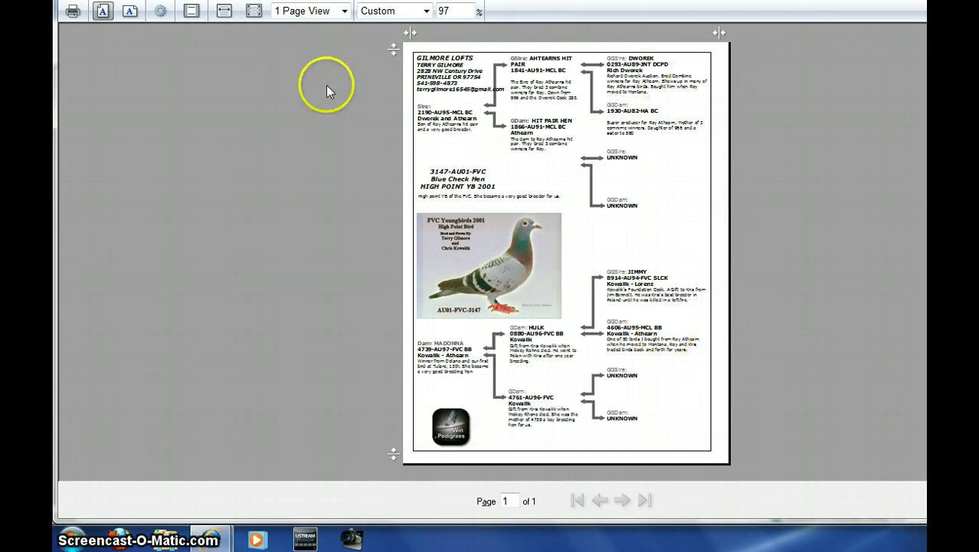
Change the left margin to 0.35 inches in Page Setup and confirm.
click(159, 11)
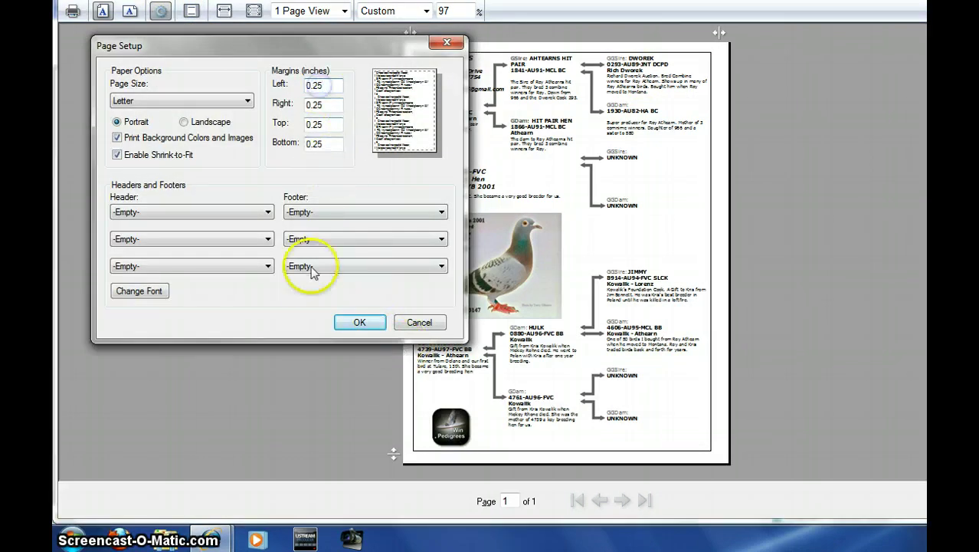
text(0.35)
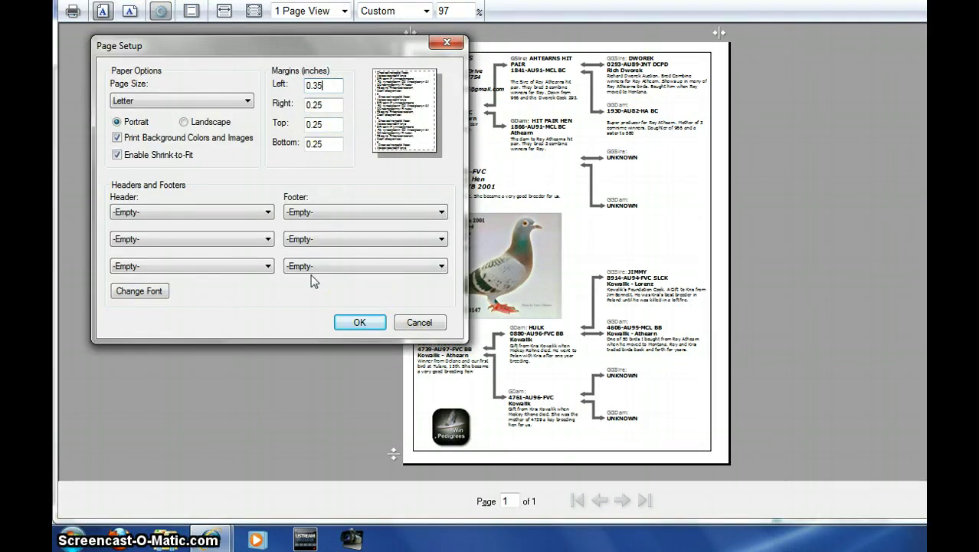
click(361, 324)
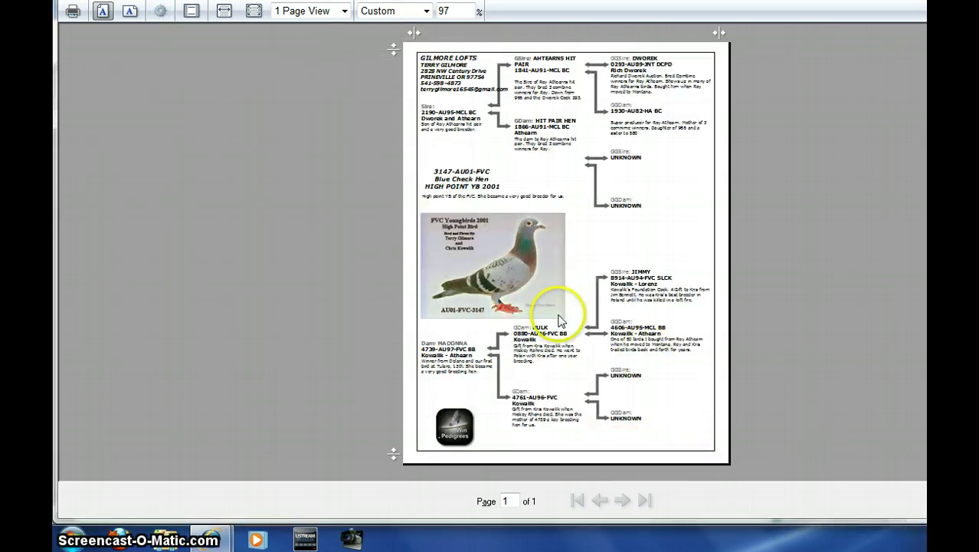
Cancel the Print dialog without printing and close print preview.
click(72, 11)
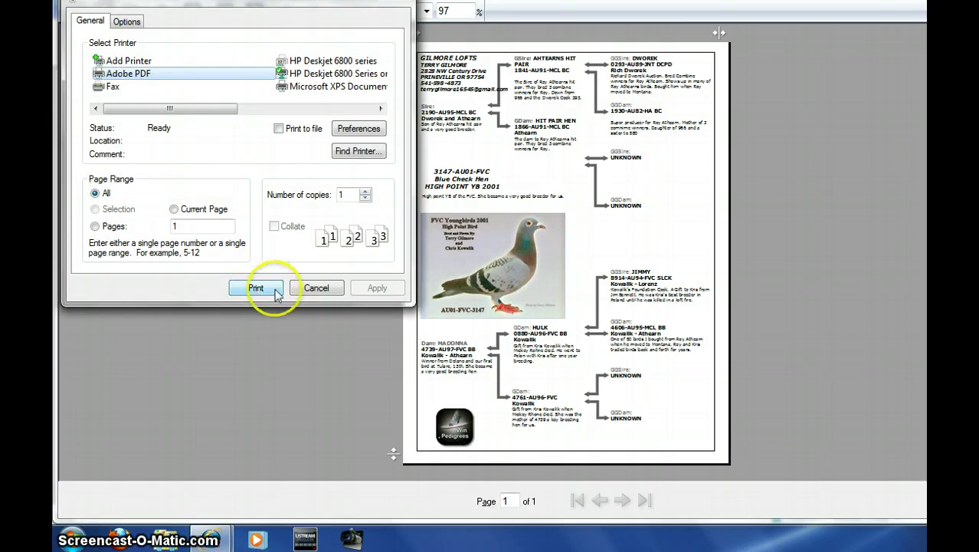
click(314, 291)
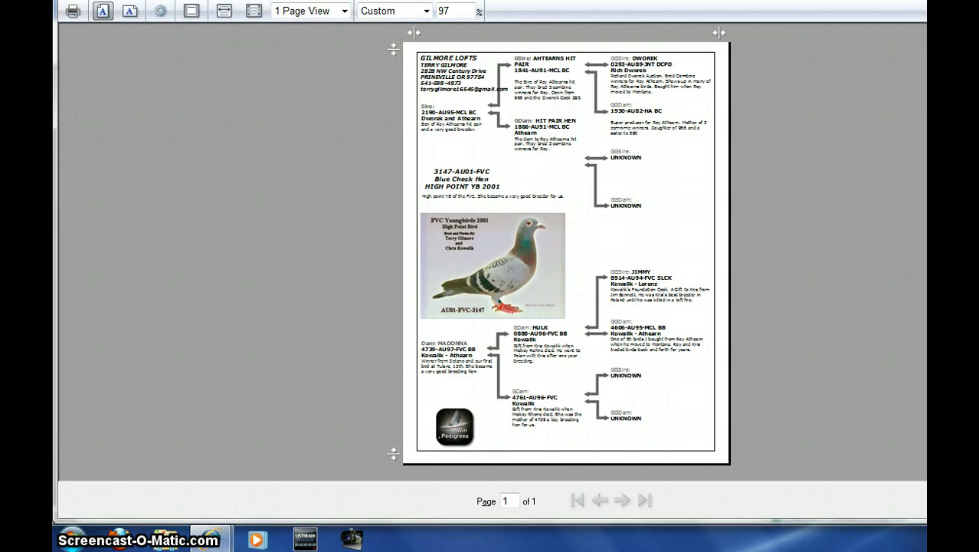
key(alt+F4)
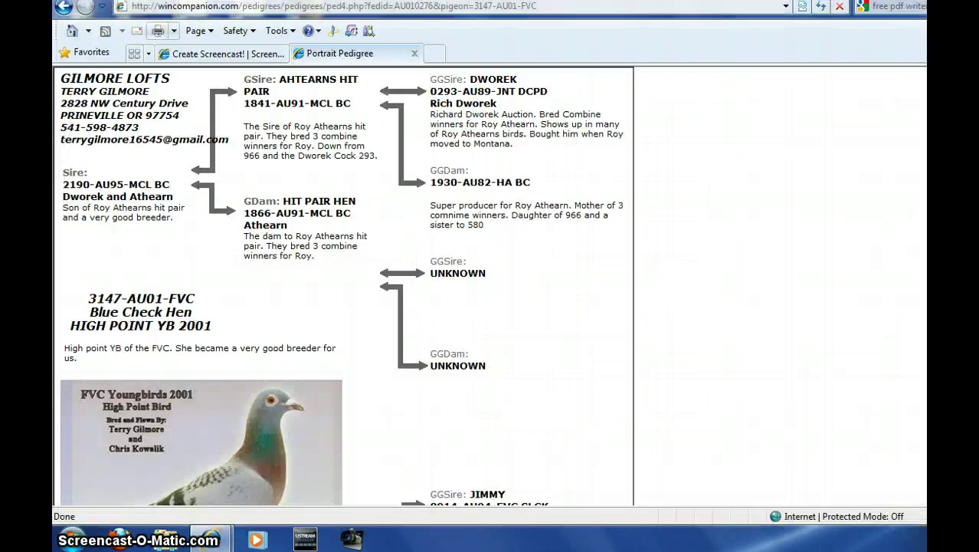
Go back, list all pedigrees, and open Portrait V Photo for 0365-AU89-SCV, Gertie.
click(63, 7)
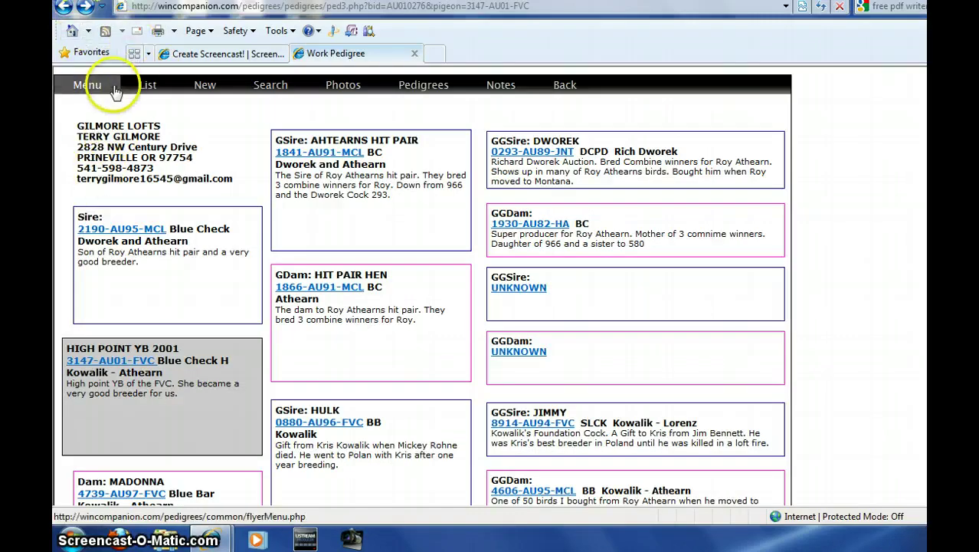
click(145, 89)
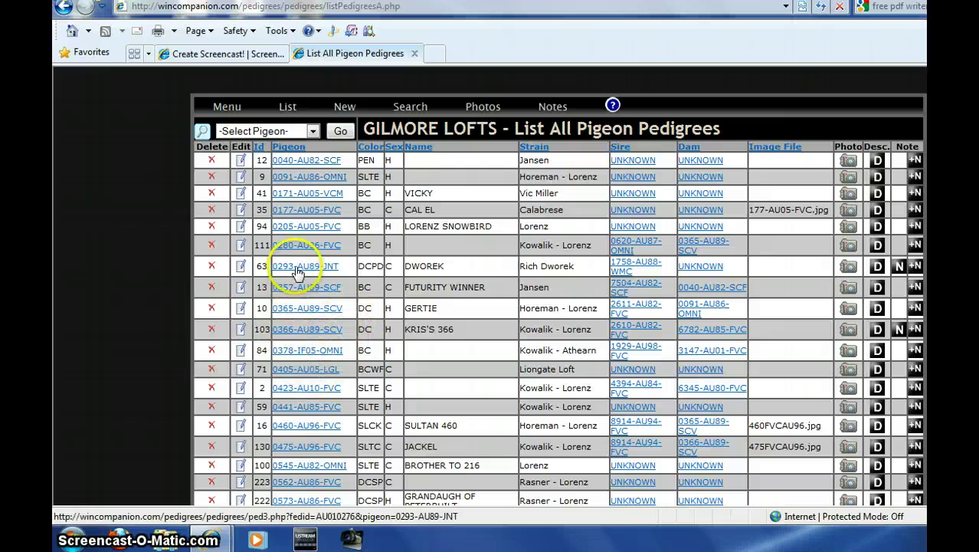
click(303, 309)
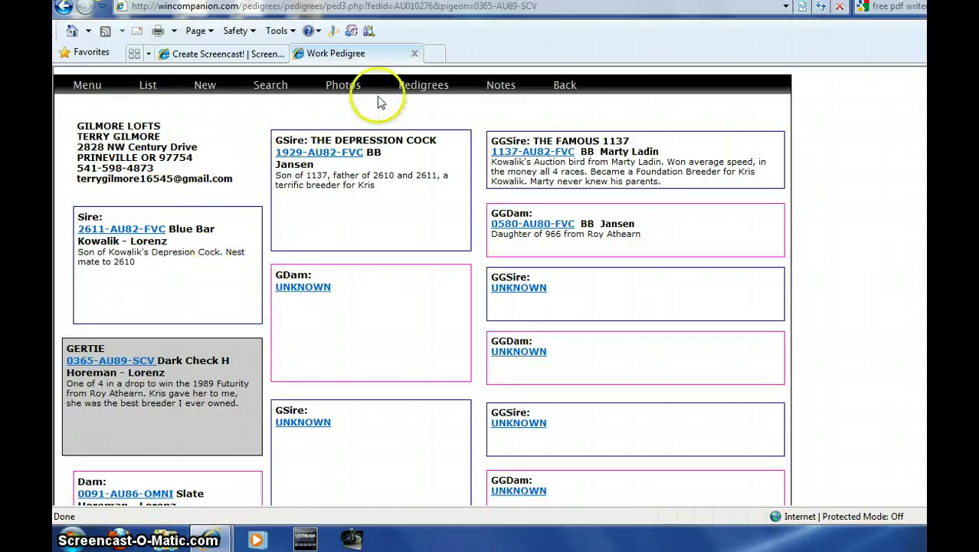
mouse_move(409, 92)
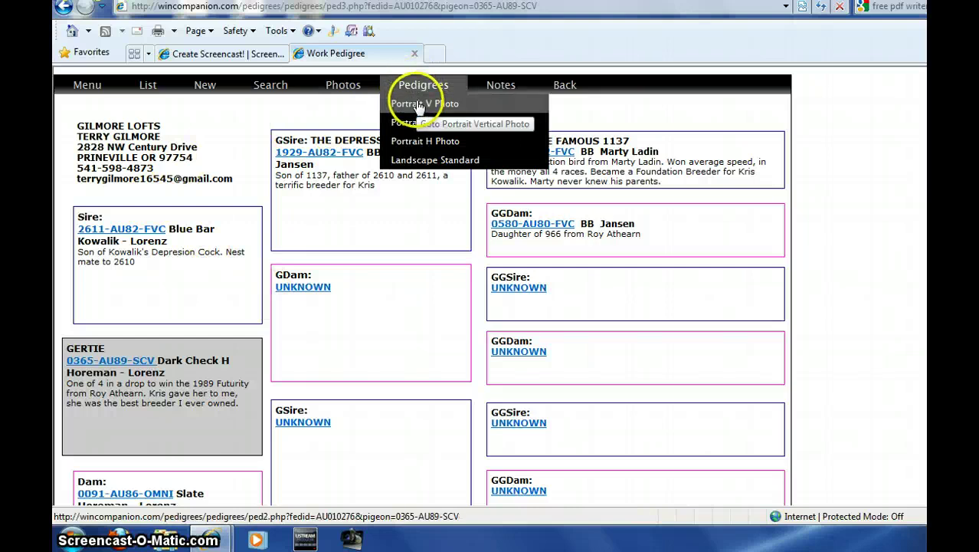
click(417, 103)
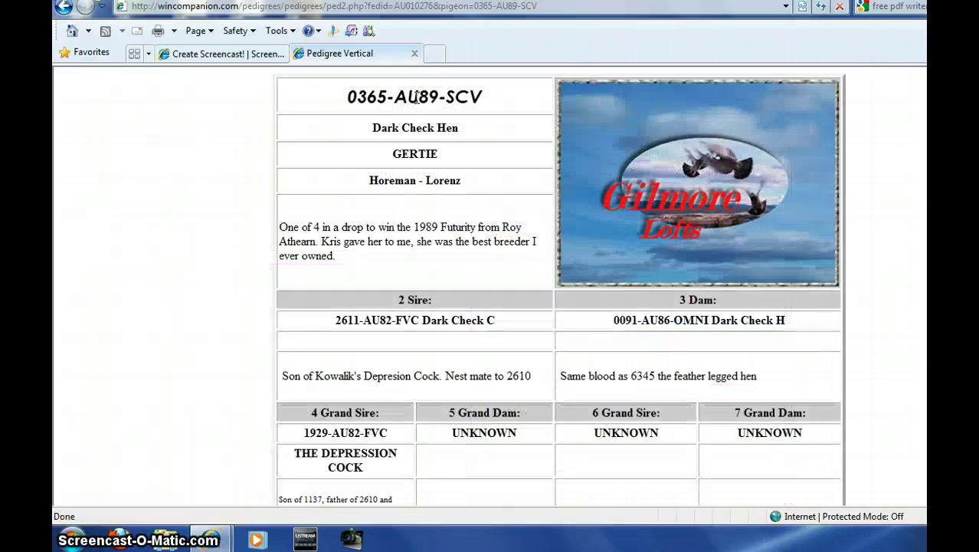
Preview the 0365-AU89-SCV pedigree on one page, confirming Page Setup and cancelling Print.
click(174, 32)
click(107, 67)
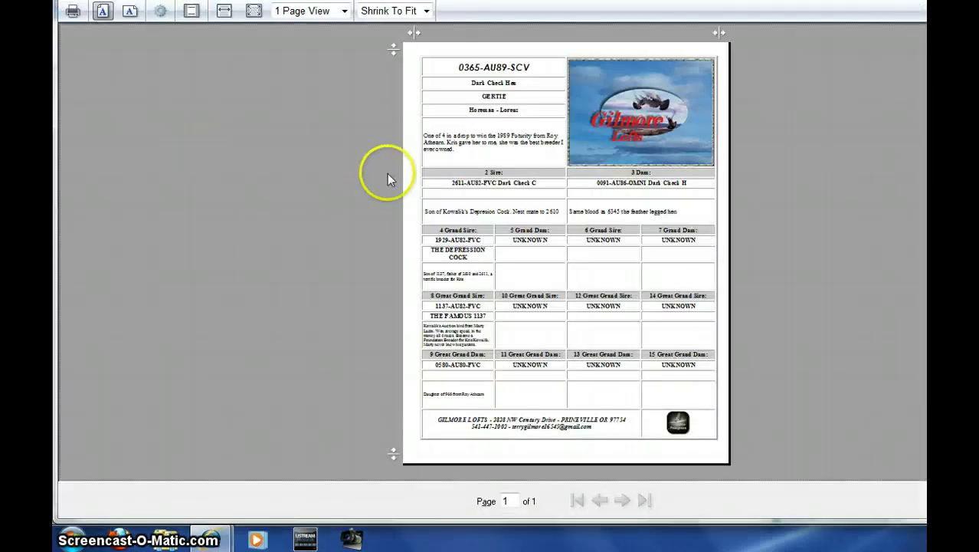
click(158, 12)
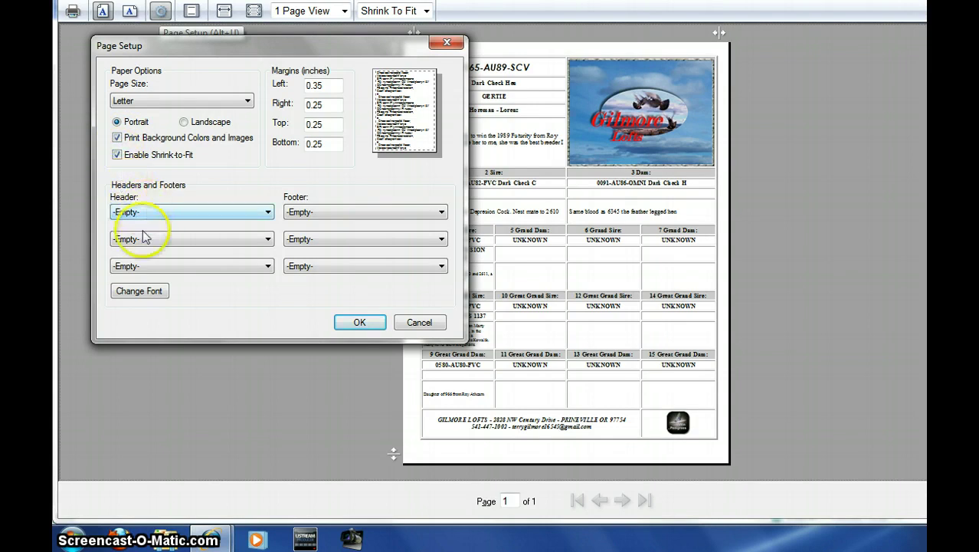
click(358, 322)
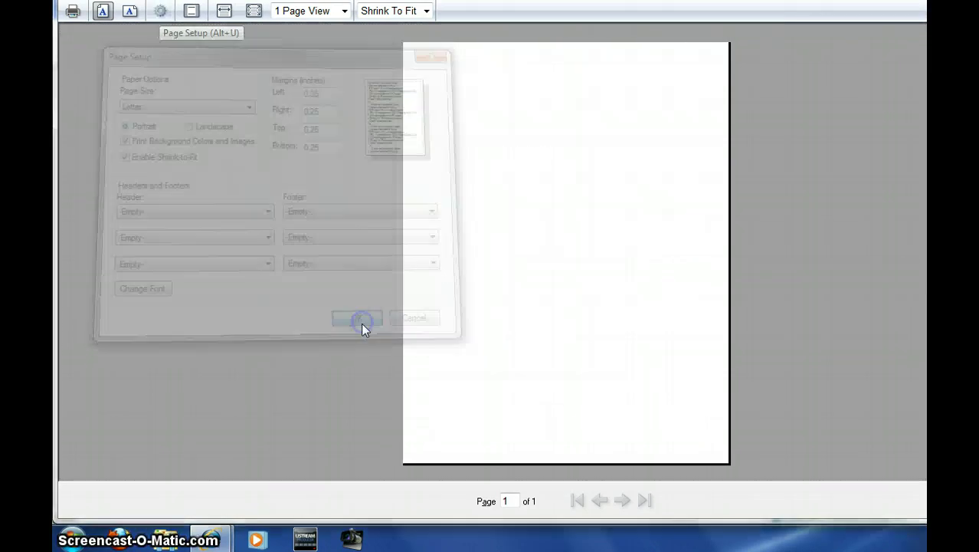
click(73, 11)
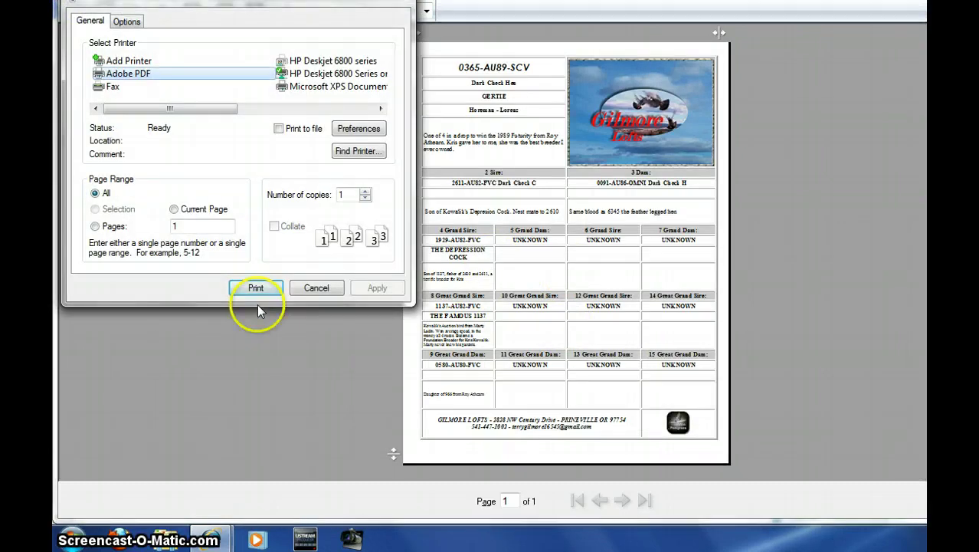
click(317, 288)
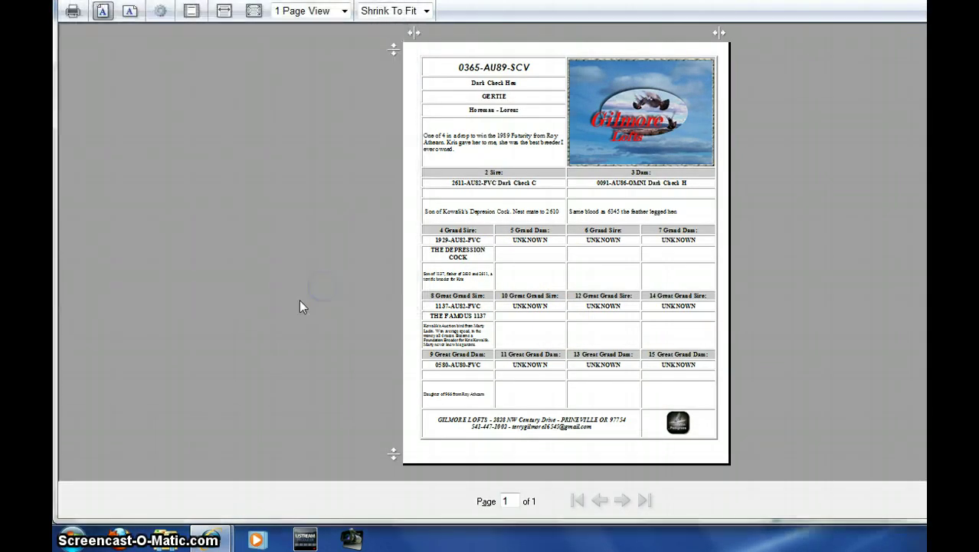